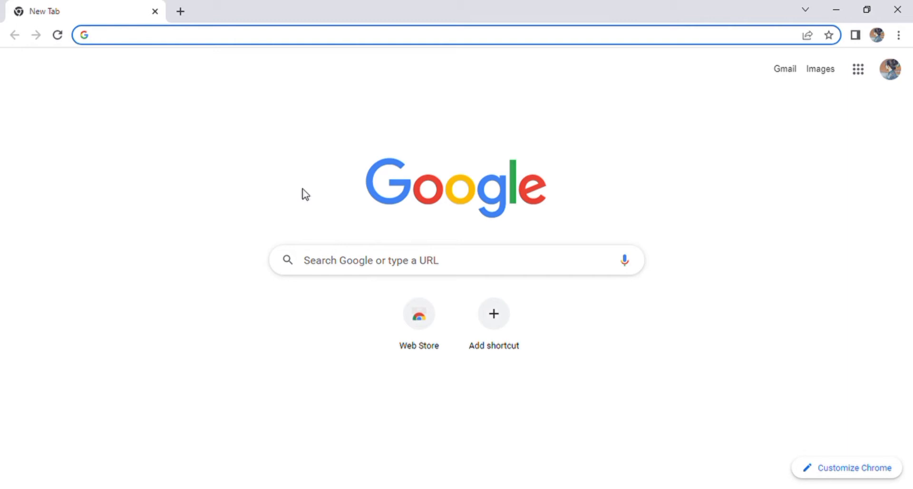
# - Go to landbot.io and sign in through Login to reach the bots dashboard
pyautogui.write('landbot.io')
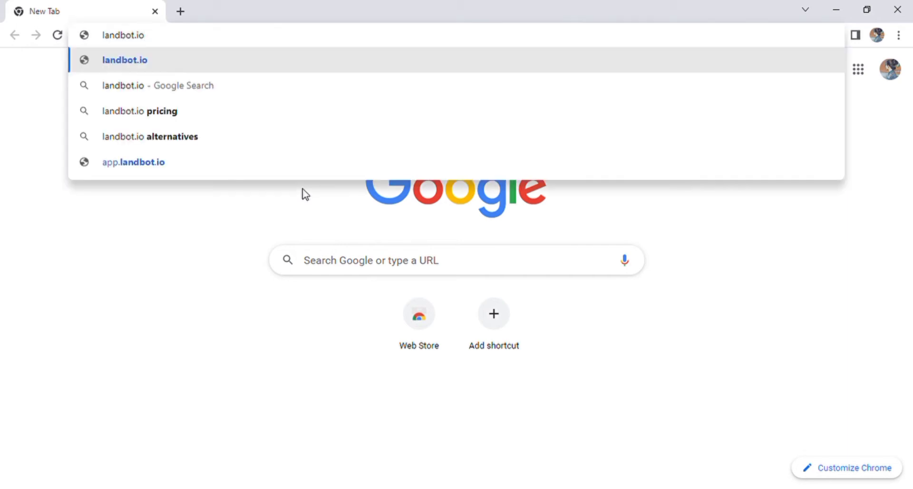
pyautogui.press('Return')
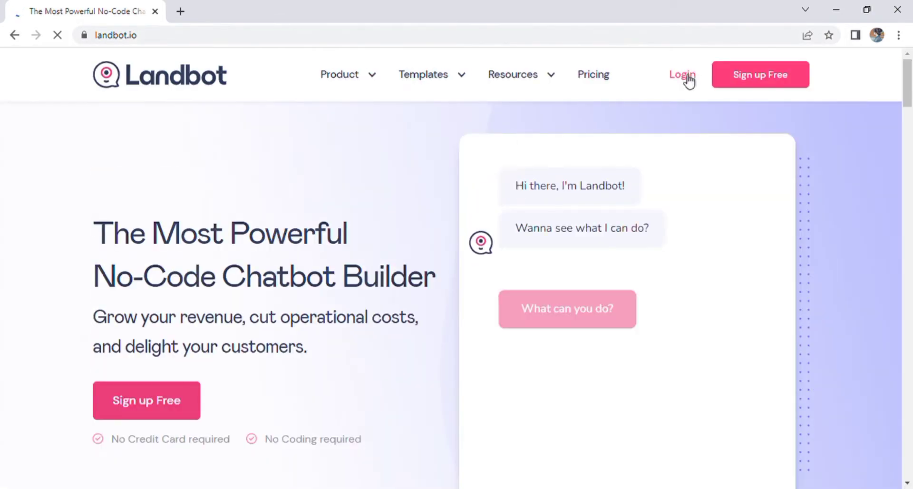
pyautogui.click(685, 76)
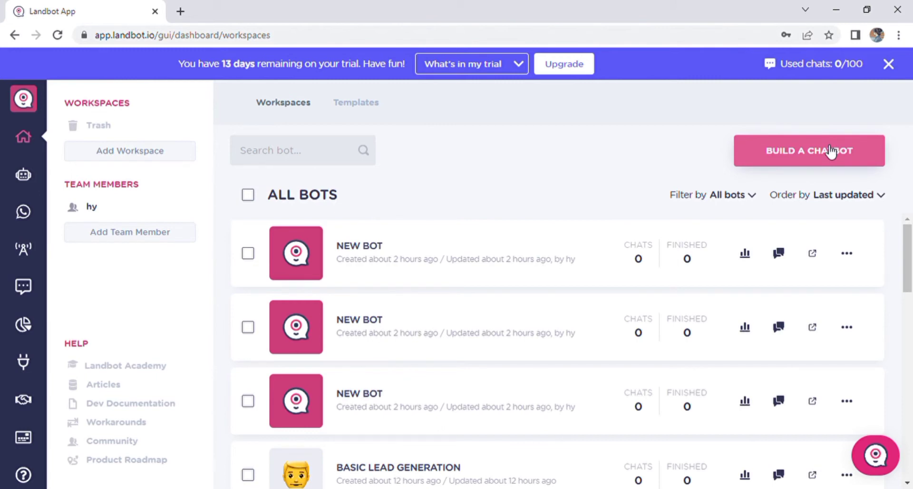
# - Build a new Landbot Web chatbot started from scratch, opening the New Bot builder
pyautogui.click(819, 150)
pyautogui.click(786, 229)
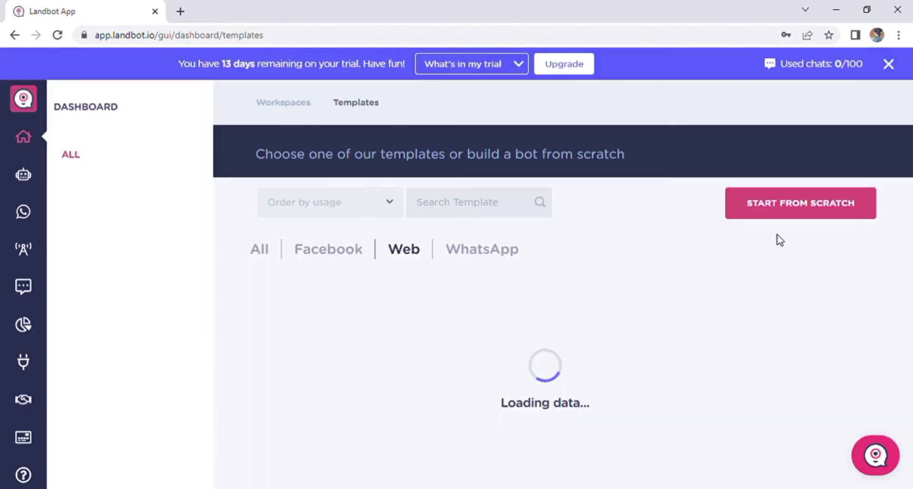
pyautogui.click(791, 209)
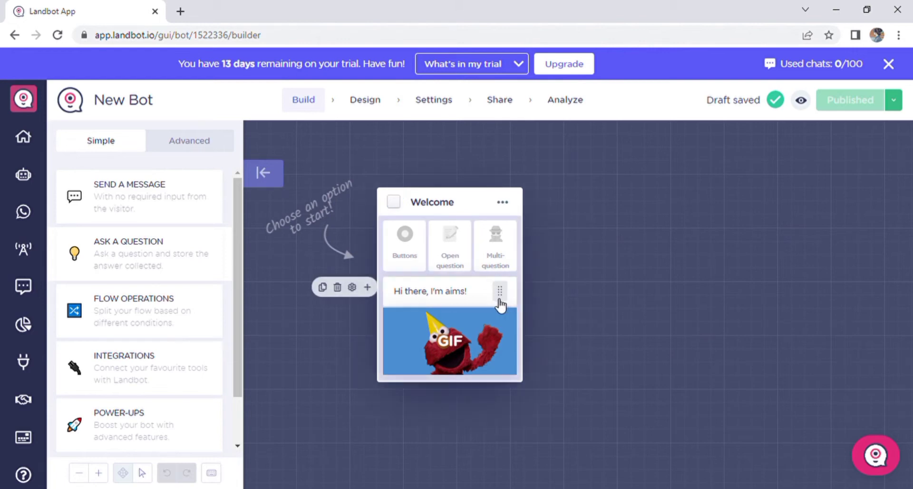
# - Browse the welcome message's variable list, then switch the block panel to Advanced
pyautogui.click(464, 295)
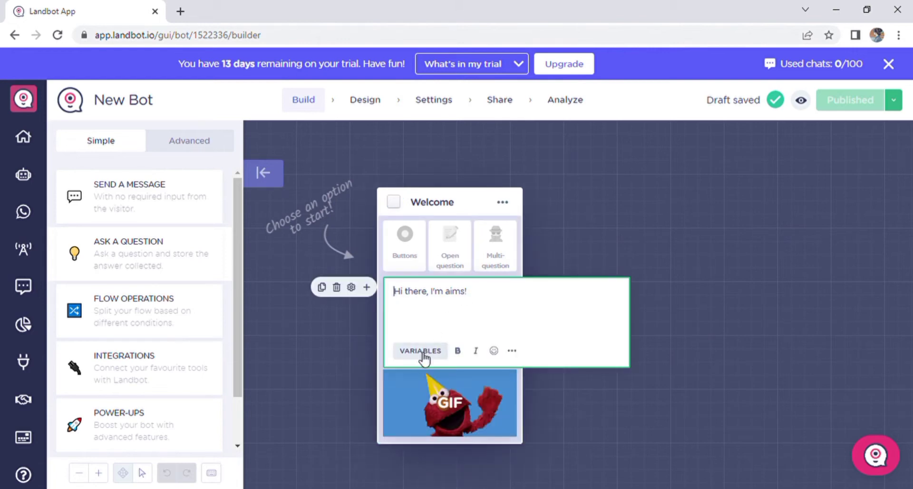
pyautogui.click(421, 352)
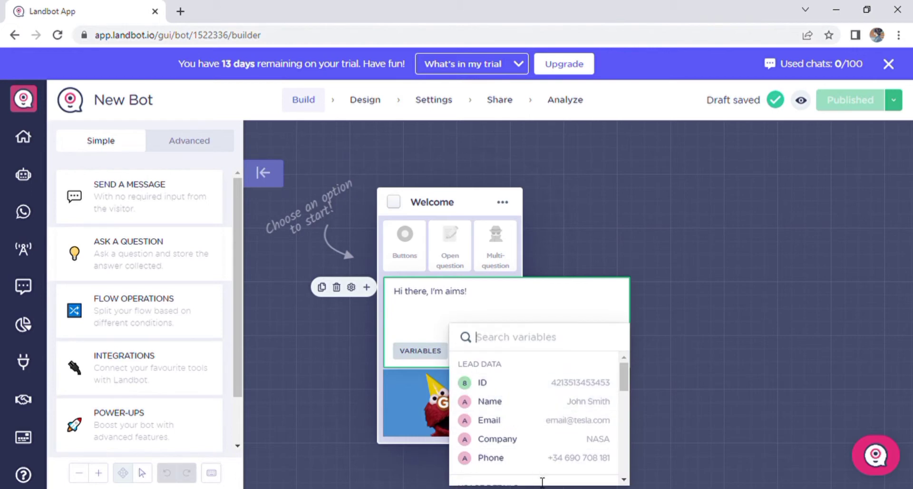
pyautogui.moveTo(629, 378); pyautogui.dragTo(614, 468)
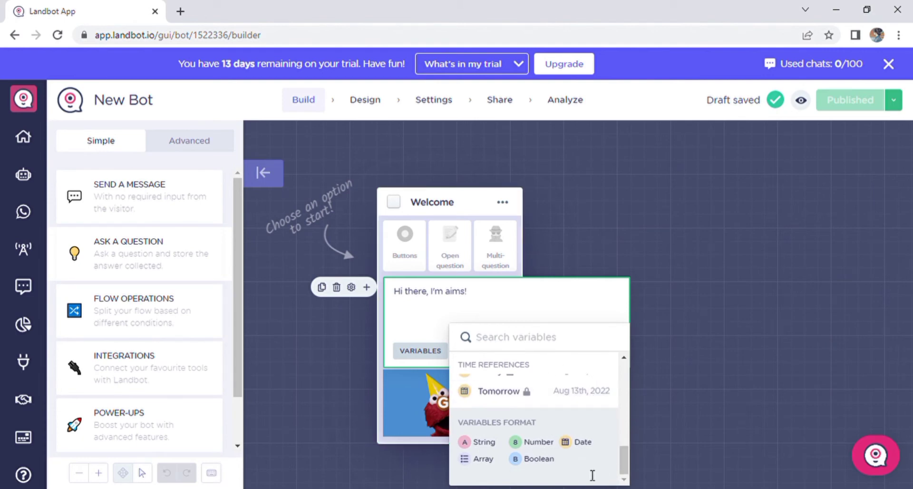
pyautogui.moveTo(629, 465); pyautogui.dragTo(623, 411)
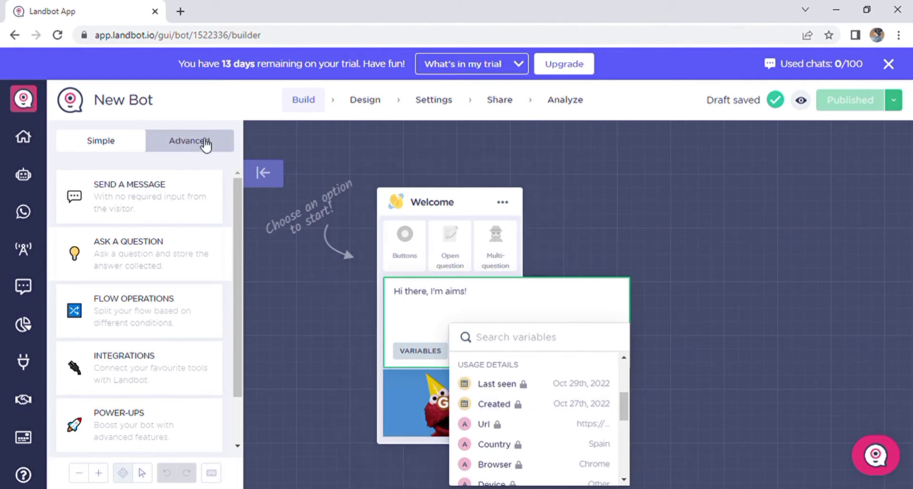
pyautogui.click(196, 145)
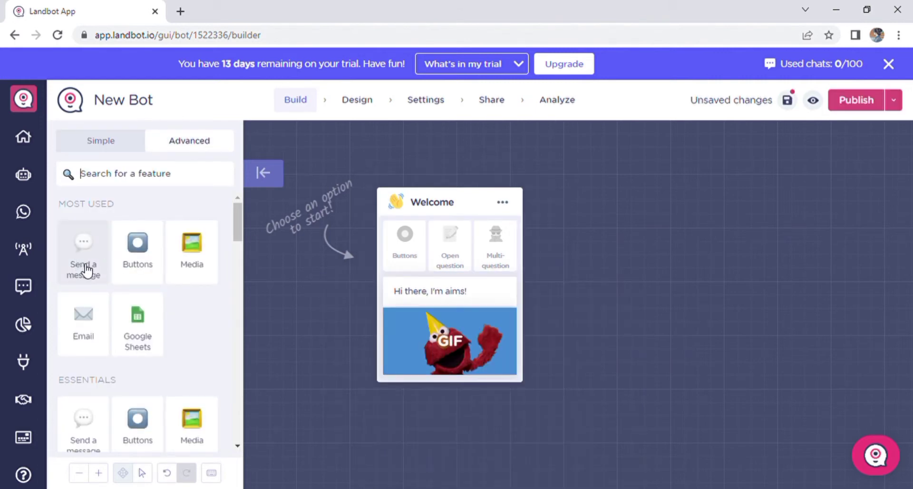
# - Add a Send a message block set to Media and upload the shoes image
pyautogui.click(86, 270)
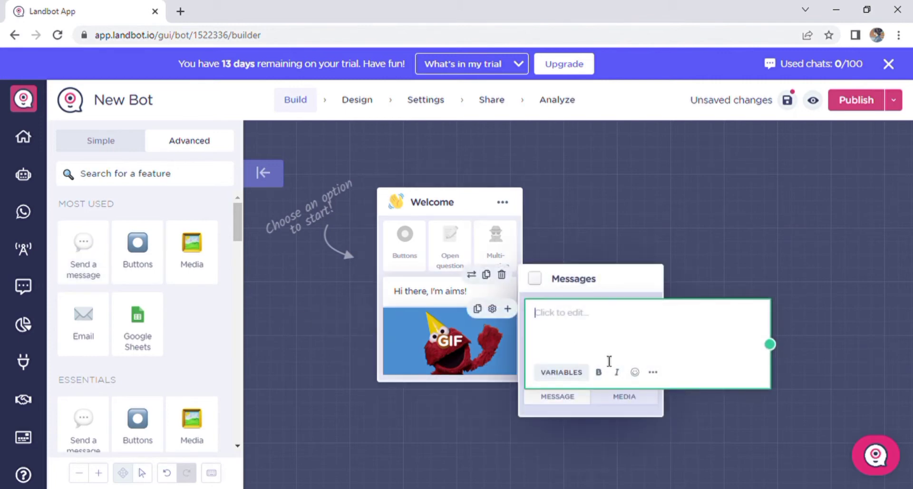
pyautogui.click(614, 400)
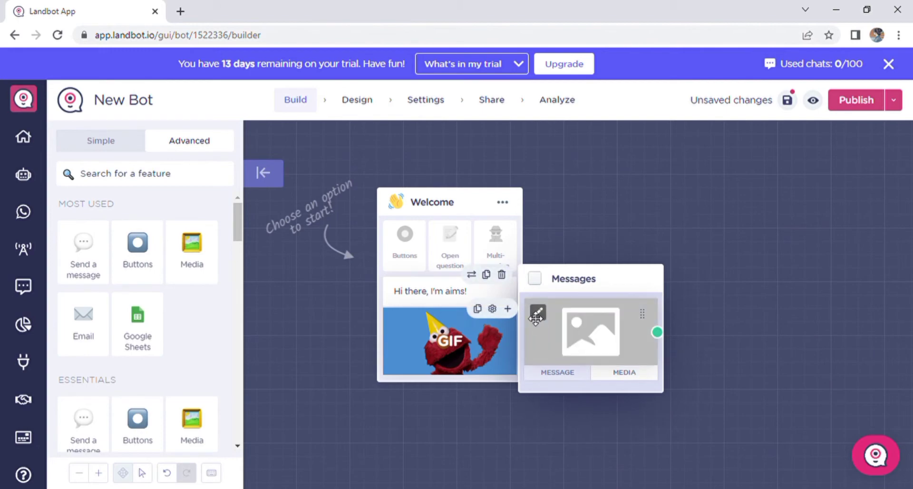
pyautogui.click(538, 313)
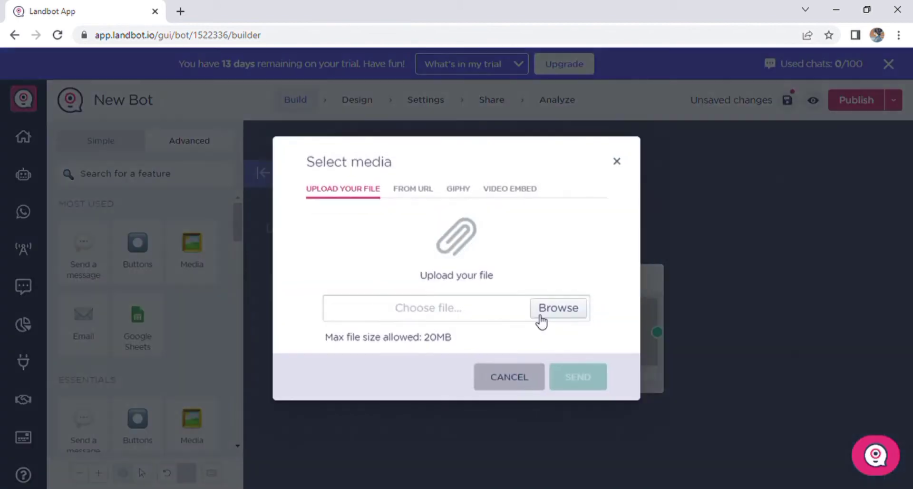
pyautogui.click(559, 316)
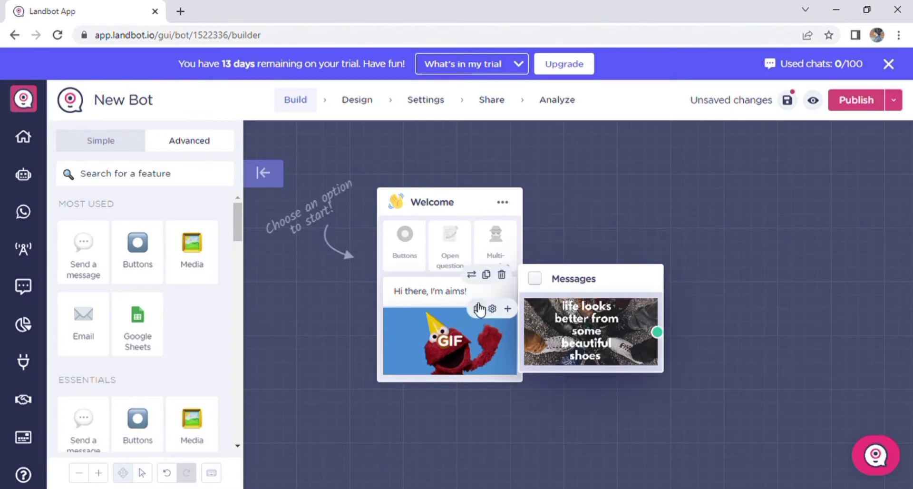
# - Insert the Created variable on its own line above "Hi there, I'm aims!"
pyautogui.click(453, 300)
pyautogui.click(440, 358)
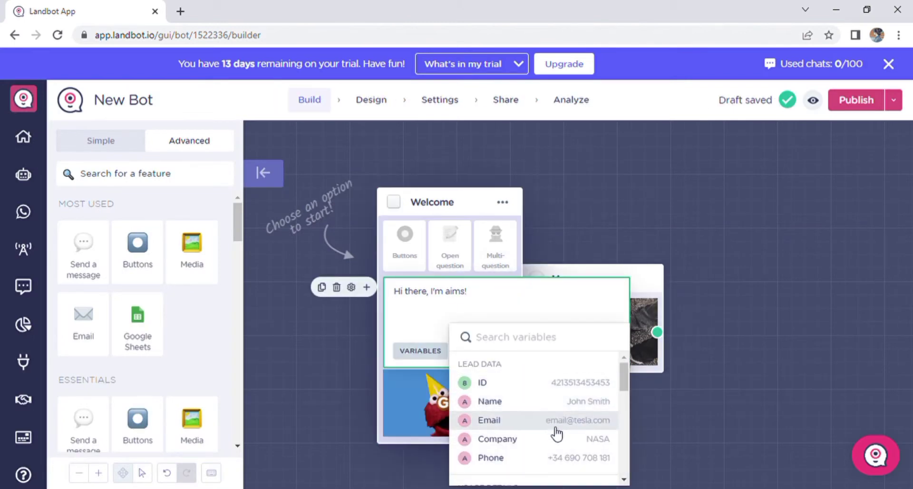
pyautogui.moveTo(624, 376)
pyautogui.mouseDown()
pyautogui.moveTo(625, 472)
pyautogui.moveTo(628, 376)
pyautogui.mouseUp()
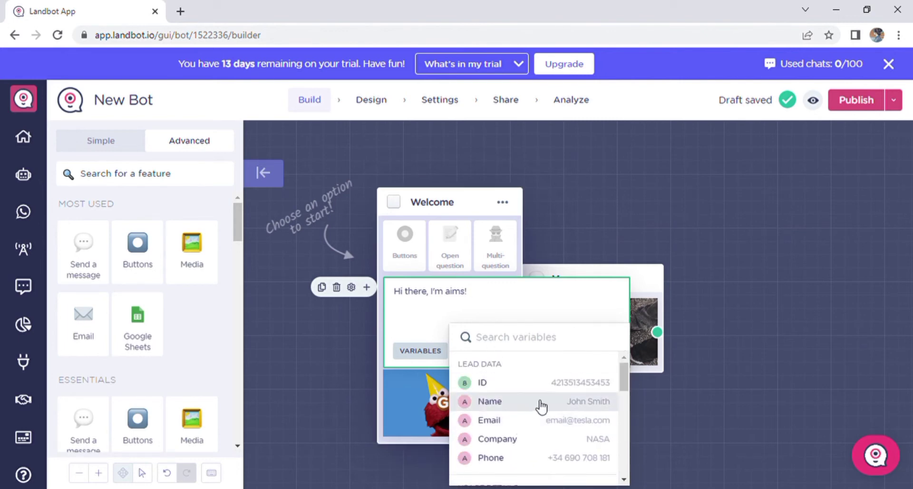
pyautogui.moveTo(624, 379); pyautogui.dragTo(628, 417)
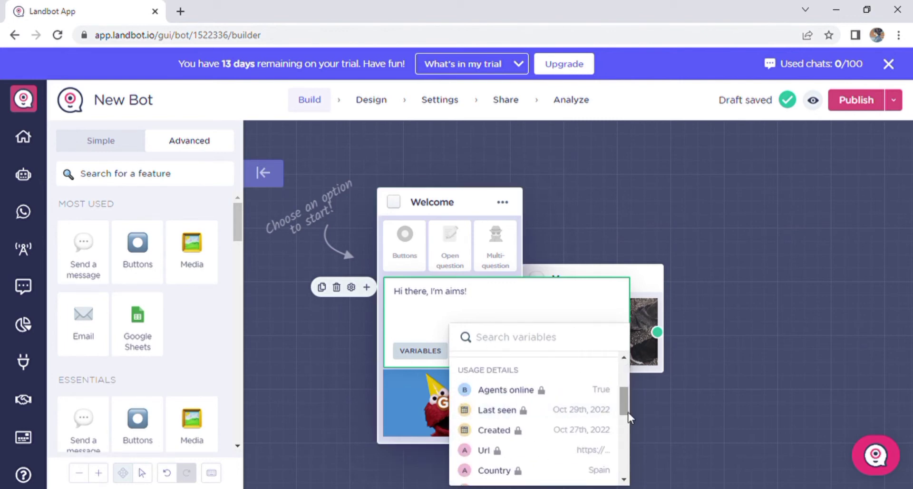
pyautogui.click(542, 430)
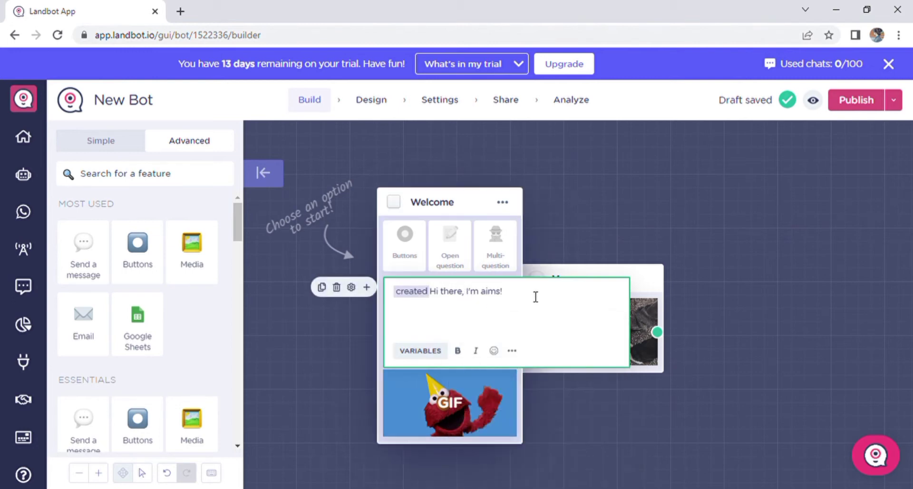
pyautogui.click(435, 299)
pyautogui.press('Return')
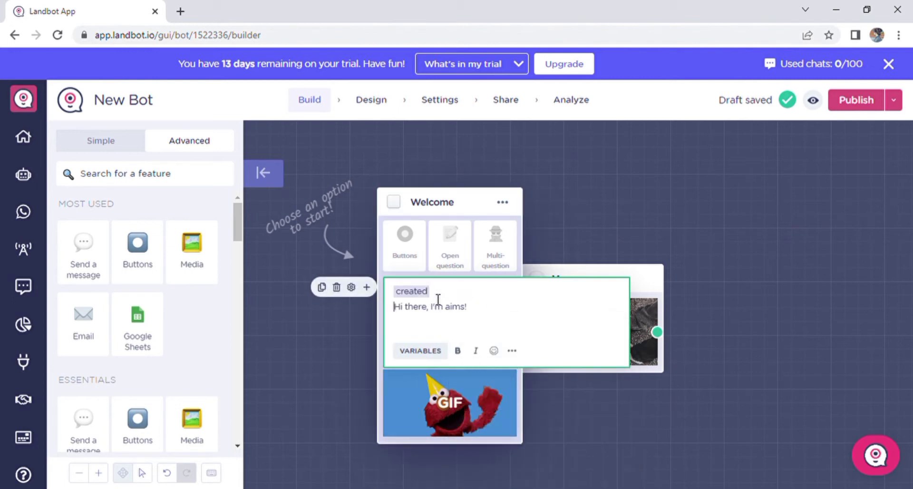
pyautogui.click(548, 395)
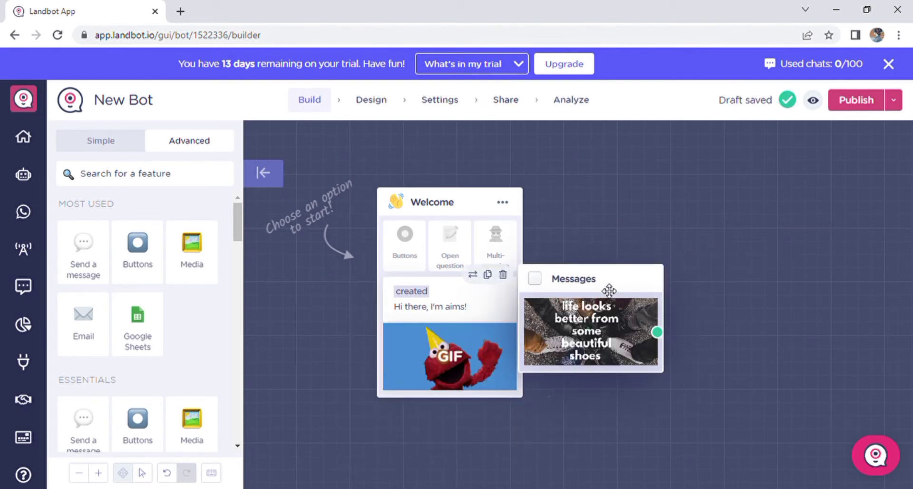
# - Move the Messages block up-right and place a new Buttons block beneath it
pyautogui.moveTo(605, 292); pyautogui.dragTo(724, 205)
pyautogui.moveTo(139, 269); pyautogui.dragTo(407, 296)
pyautogui.moveTo(607, 291); pyautogui.dragTo(760, 317)
pyautogui.click(580, 355)
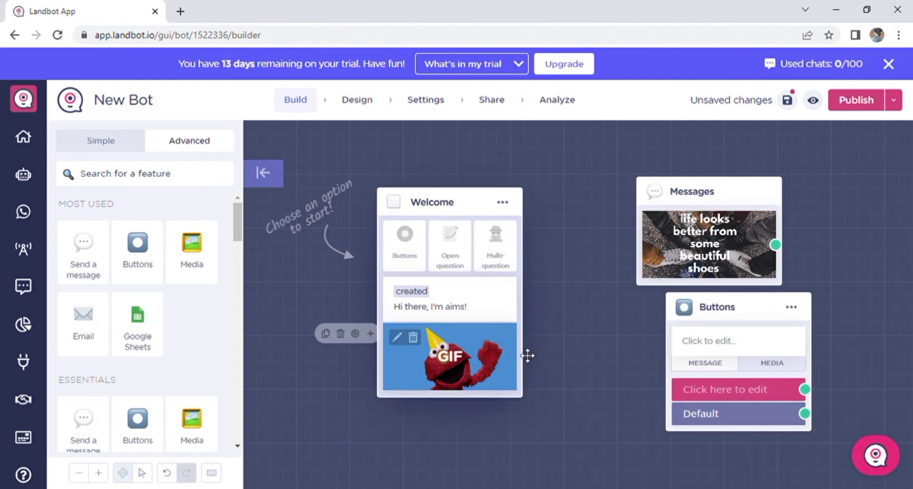
pyautogui.moveTo(508, 351)
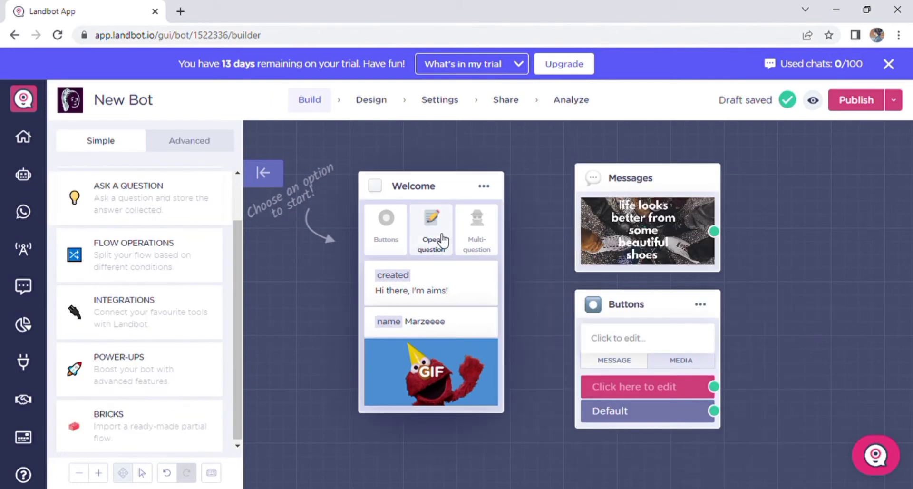
pyautogui.moveTo(653, 230)
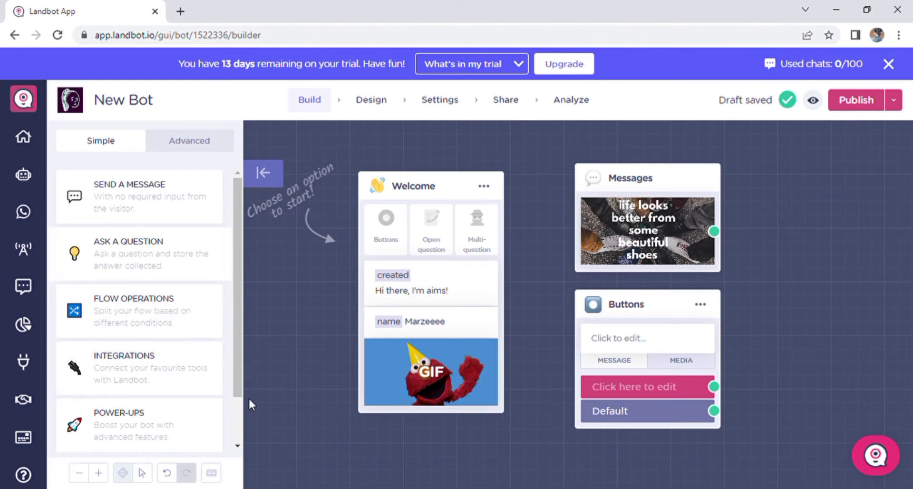
pyautogui.moveTo(237, 395); pyautogui.dragTo(243, 425)
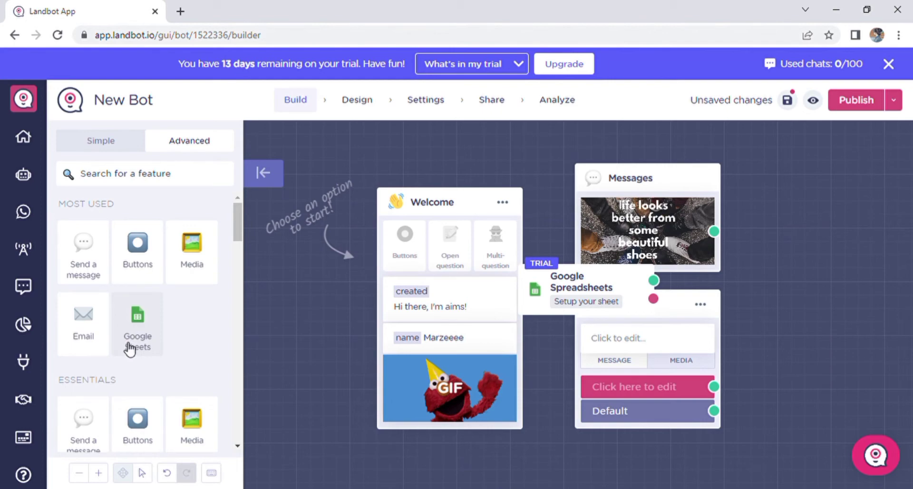
# - Add another Google Sheets block, discarding its unsaved setup, and scroll the block list
pyautogui.click(130, 350)
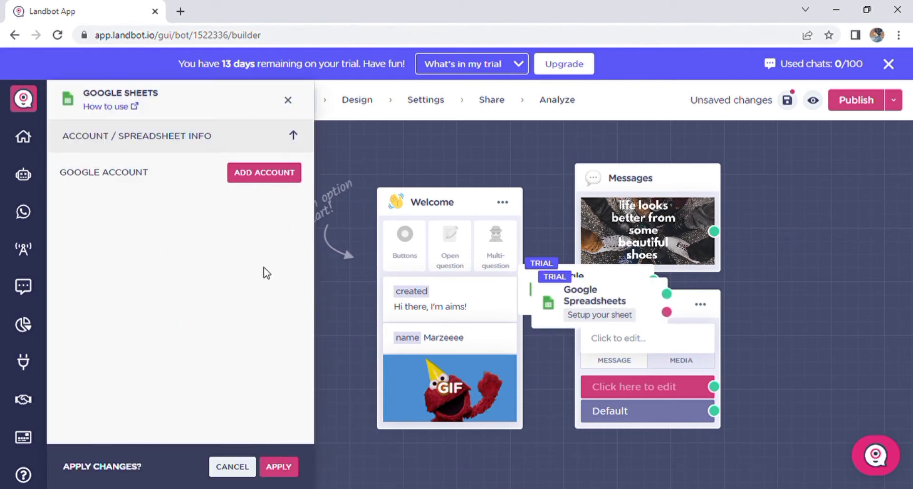
pyautogui.click(294, 104)
pyautogui.click(498, 296)
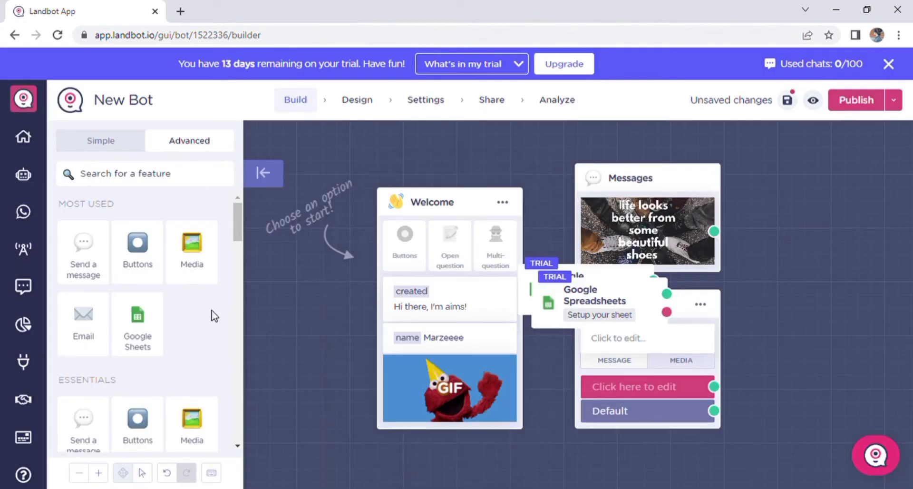
pyautogui.moveTo(235, 220); pyautogui.dragTo(245, 241)
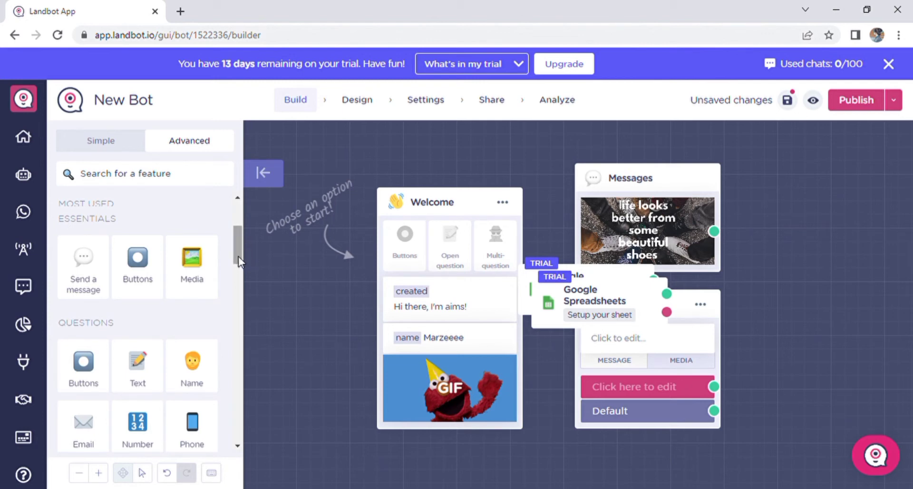
pyautogui.moveTo(238, 256); pyautogui.dragTo(240, 322)
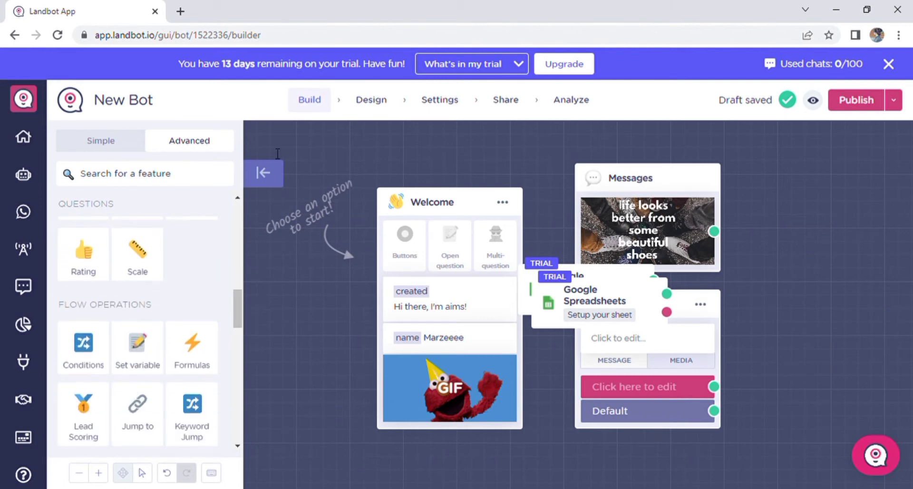
# - Preview Translucid Gradient, Warm Rounded, Playful Pattern, Navy Contrast and Landbot Basic templates, settling on Sharp Edges
pyautogui.click(369, 101)
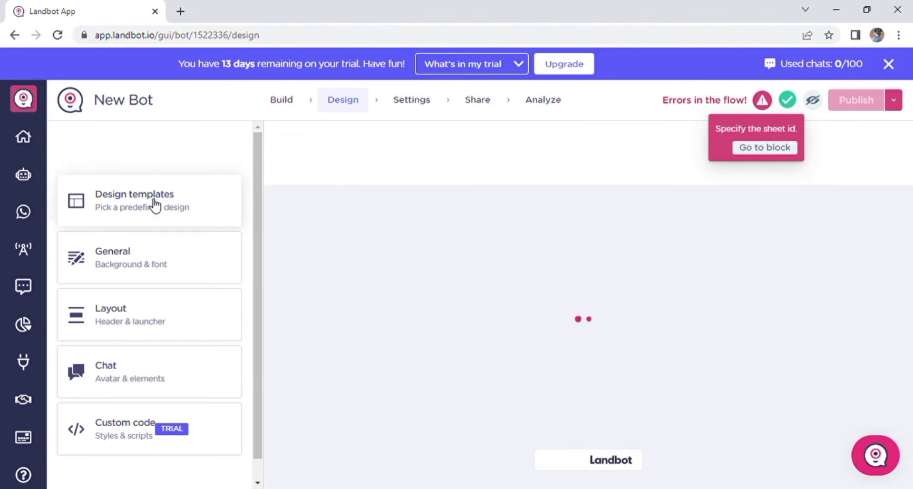
pyautogui.click(151, 203)
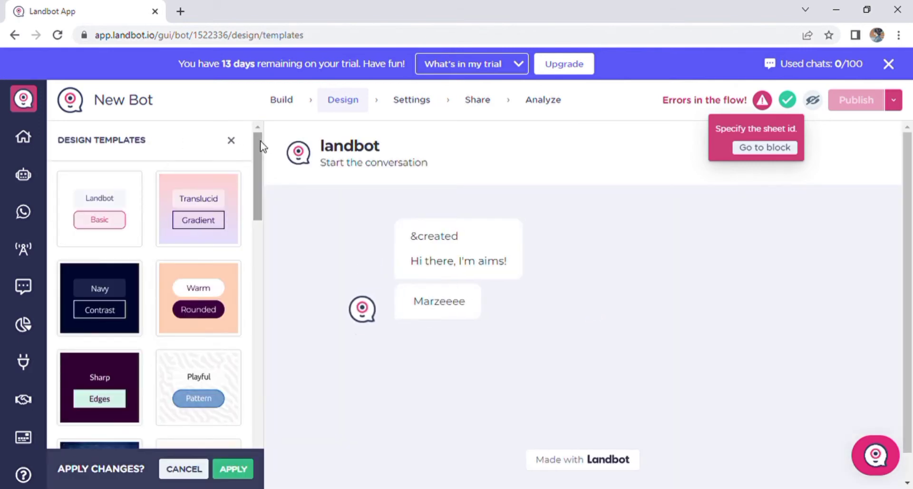
pyautogui.click(213, 216)
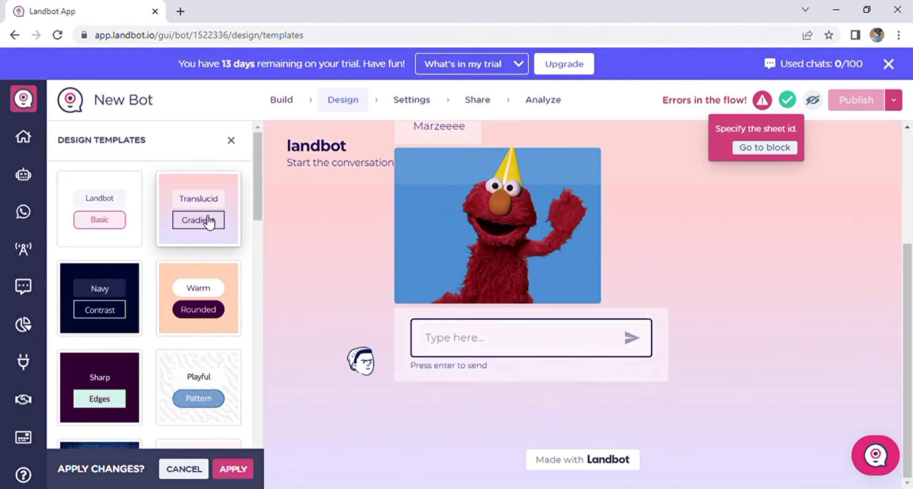
pyautogui.click(194, 318)
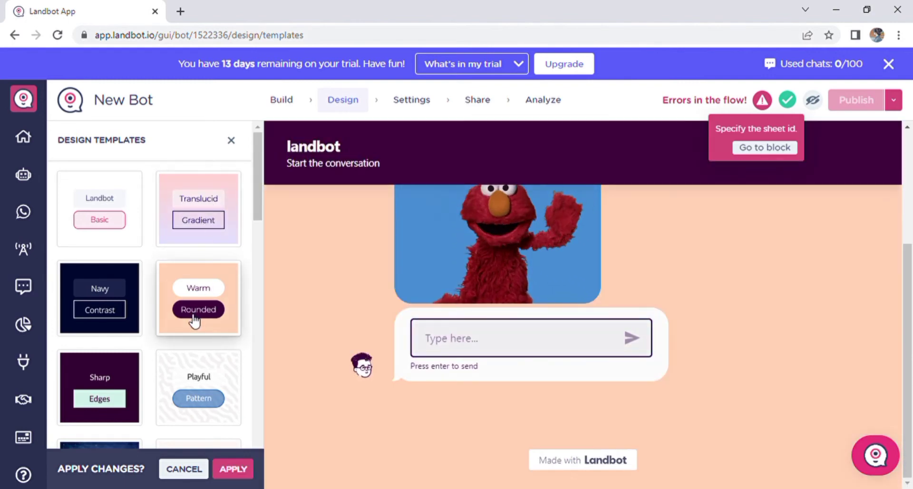
pyautogui.click(197, 400)
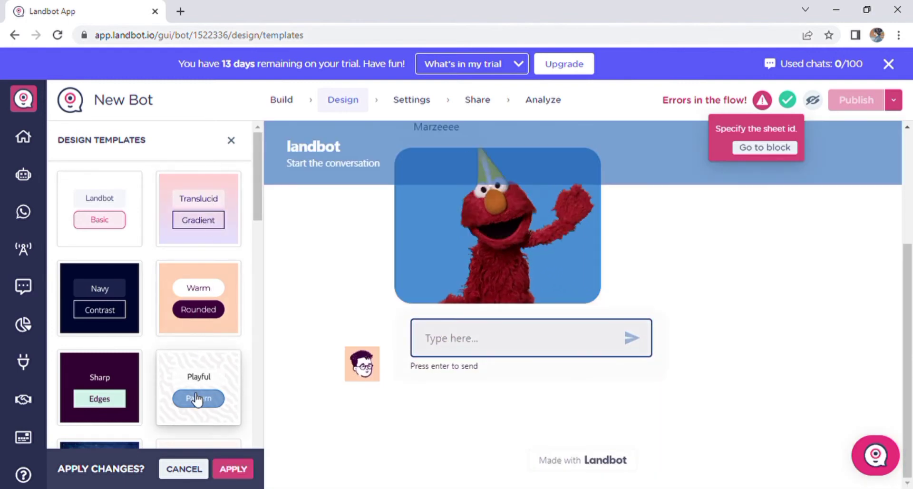
pyautogui.click(88, 404)
pyautogui.click(93, 293)
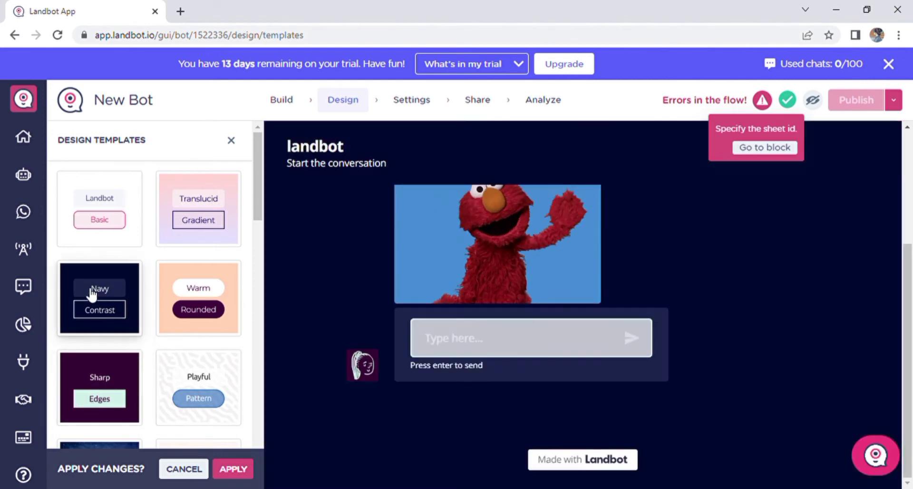
pyautogui.click(123, 239)
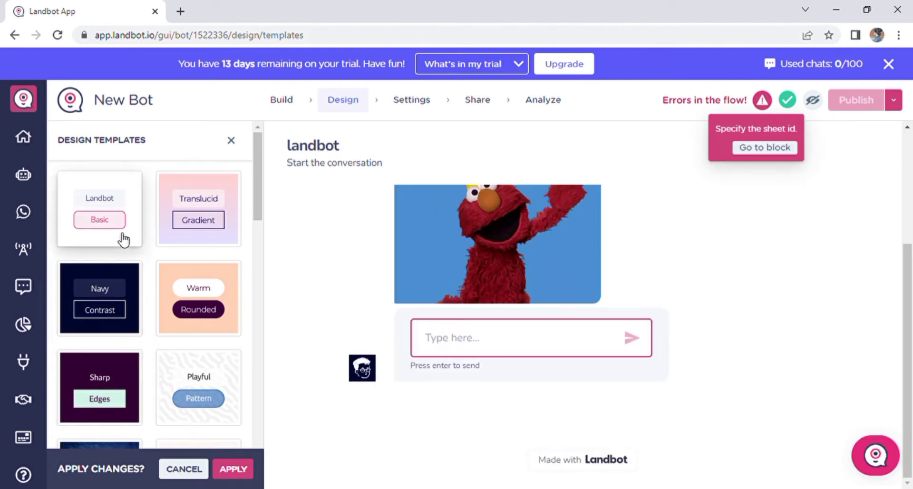
pyautogui.click(132, 369)
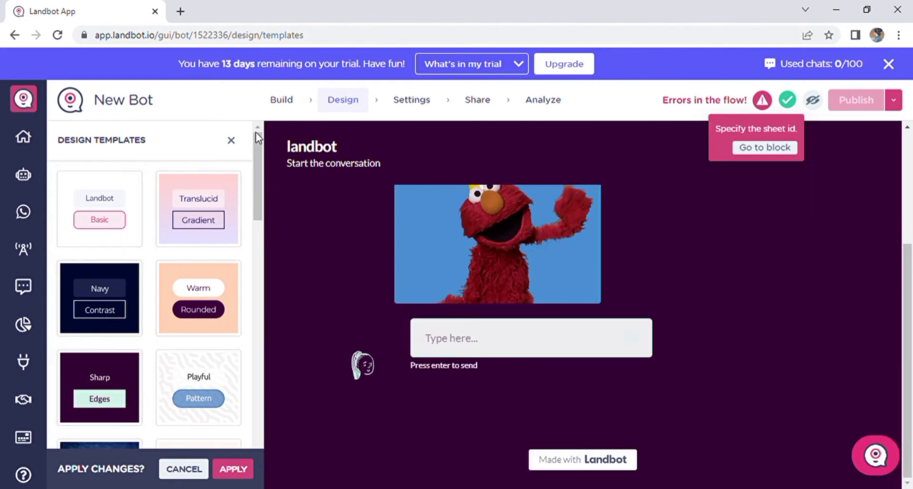
pyautogui.moveTo(258, 150); pyautogui.dragTo(260, 114)
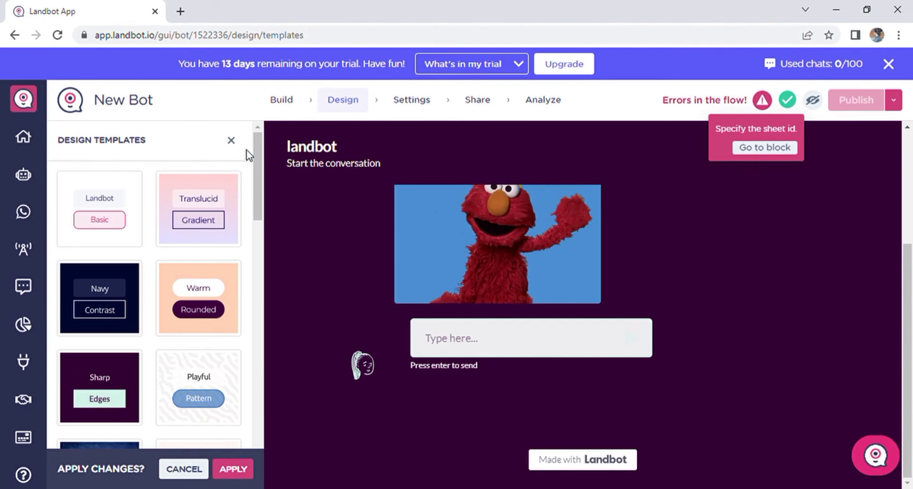
# - Apply and confirm the Sharp Edges template, then review and close the General settings
pyautogui.click(226, 469)
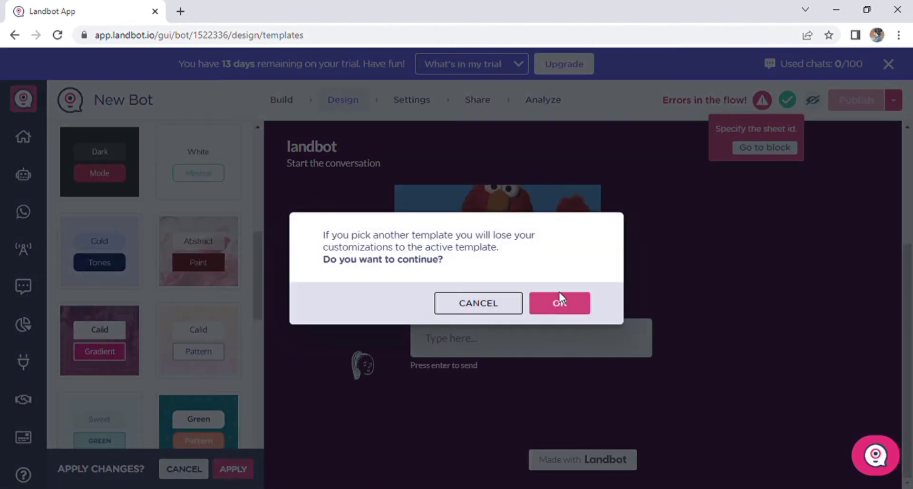
pyautogui.click(570, 304)
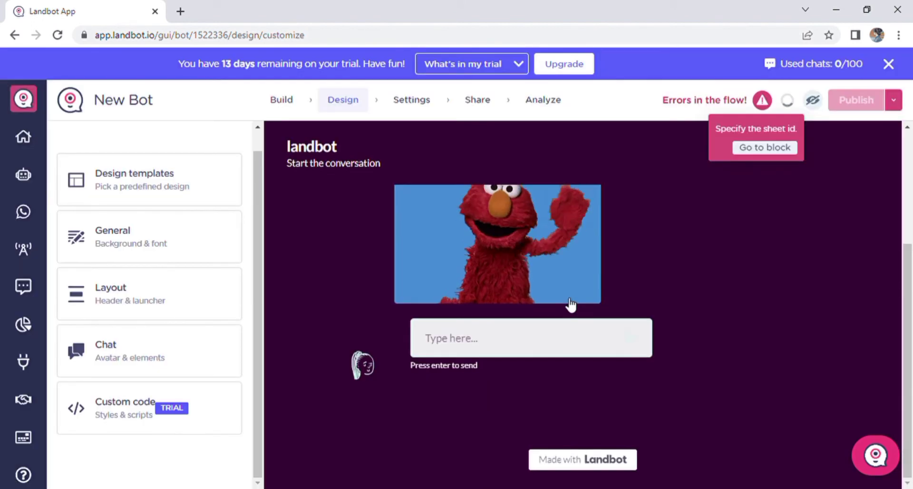
pyautogui.click(149, 240)
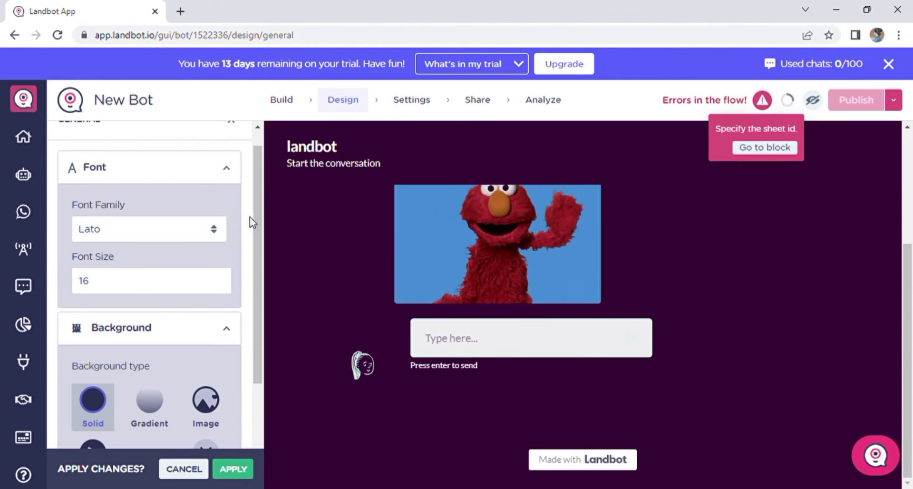
pyautogui.moveTo(253, 220); pyautogui.dragTo(261, 157)
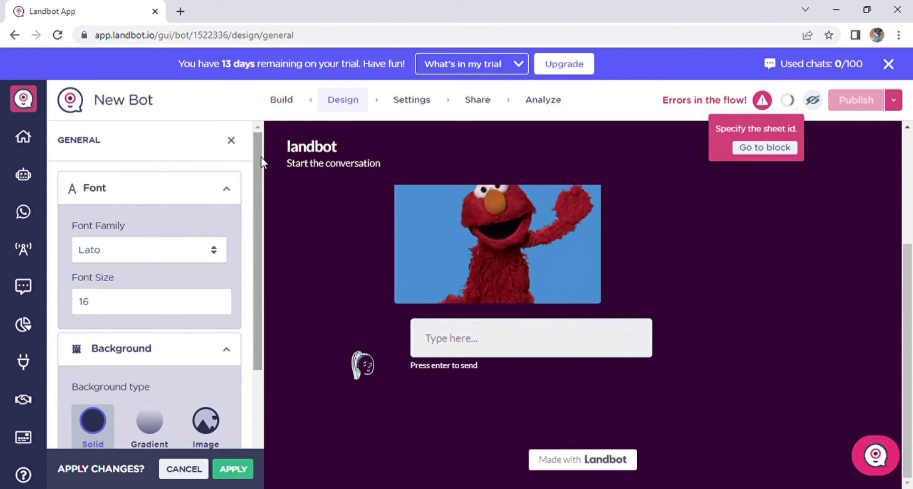
pyautogui.click(232, 141)
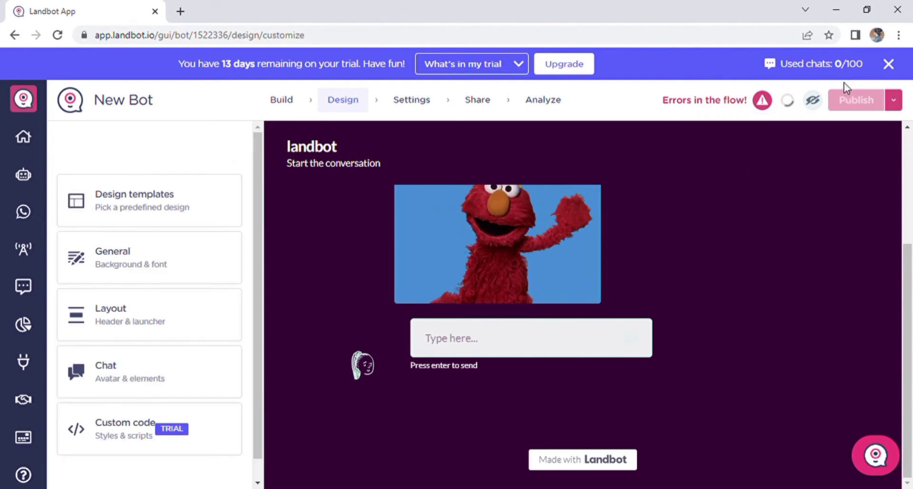
# - Scroll the design sections and head back to the Build flow builder
pyautogui.moveTo(258, 190); pyautogui.dragTo(262, 170)
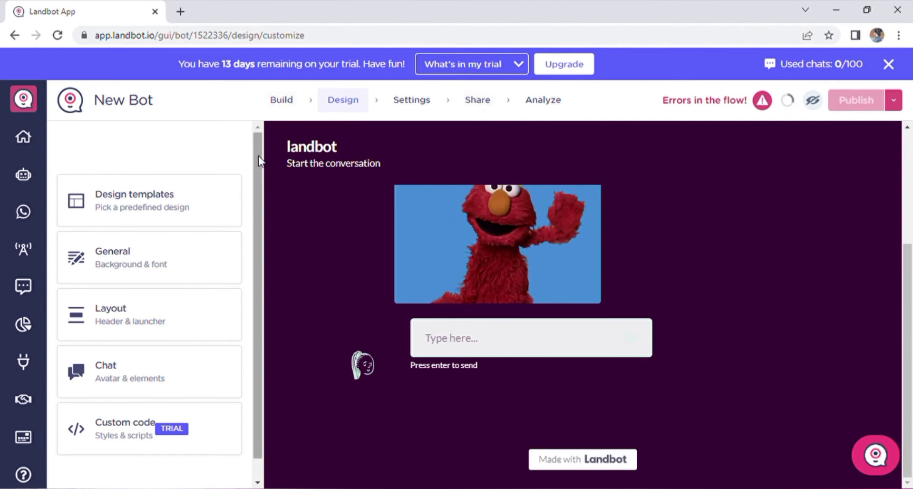
pyautogui.click(291, 106)
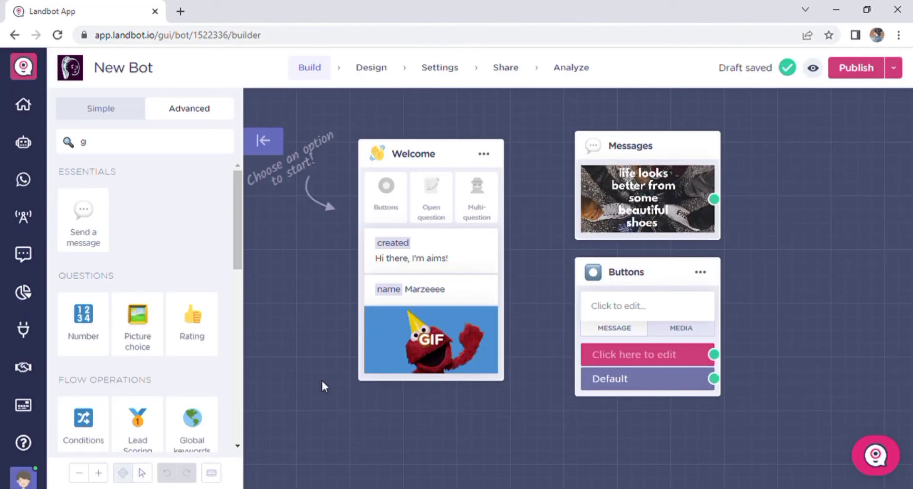
pyautogui.click(28, 337)
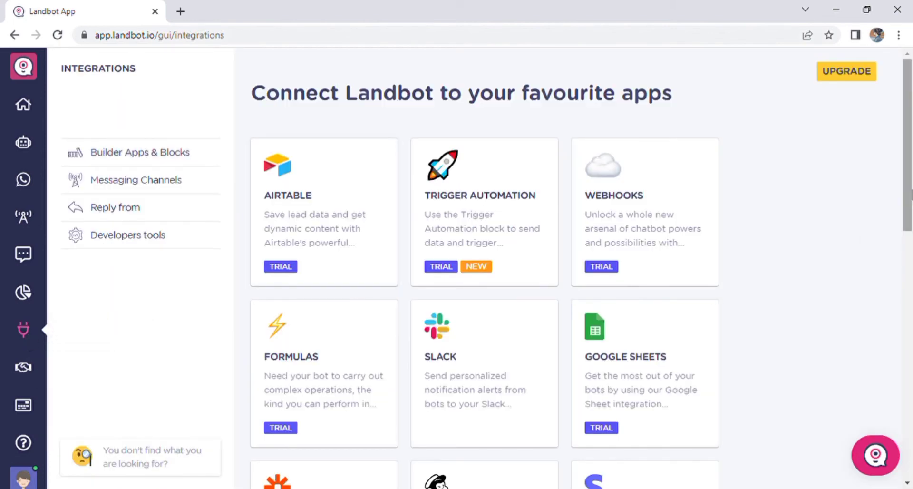
pyautogui.moveTo(909, 198); pyautogui.dragTo(911, 361)
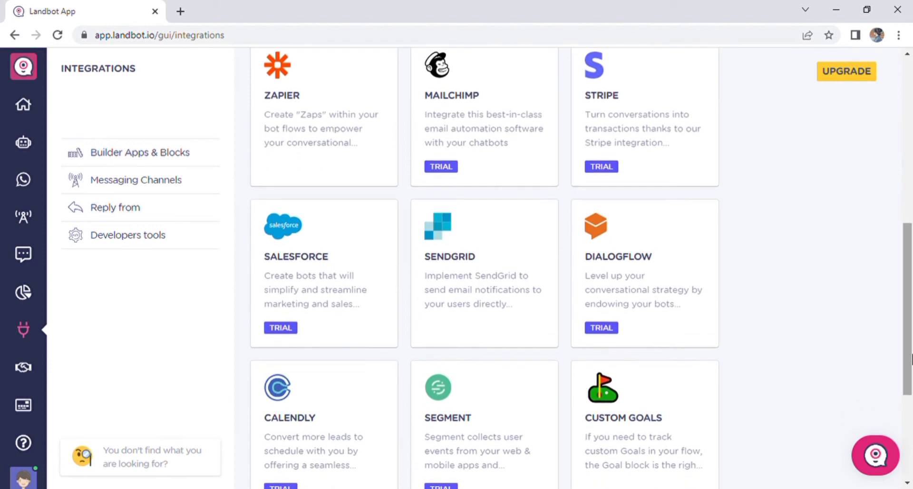
pyautogui.click(680, 284)
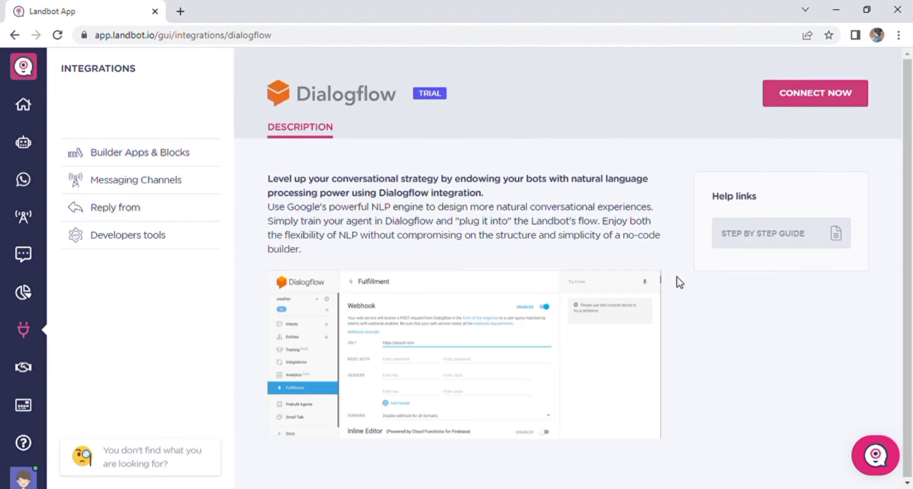
pyautogui.click(178, 164)
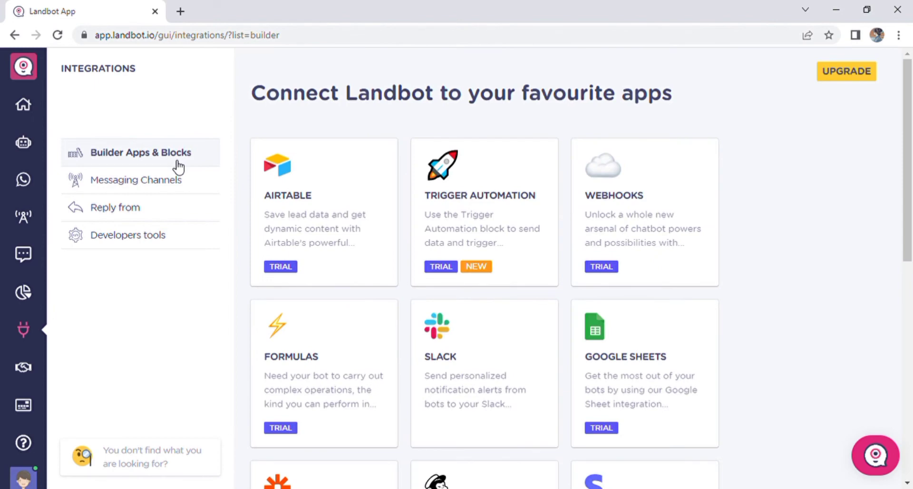
pyautogui.click(176, 186)
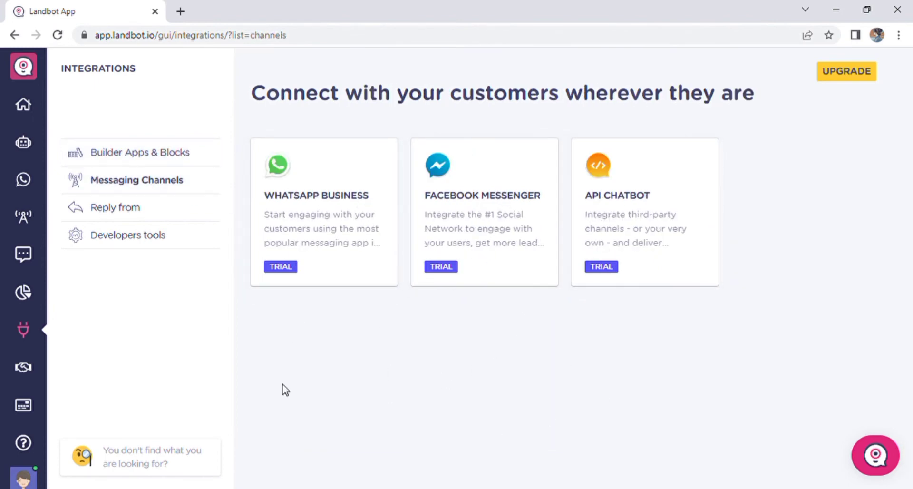
pyautogui.click(137, 237)
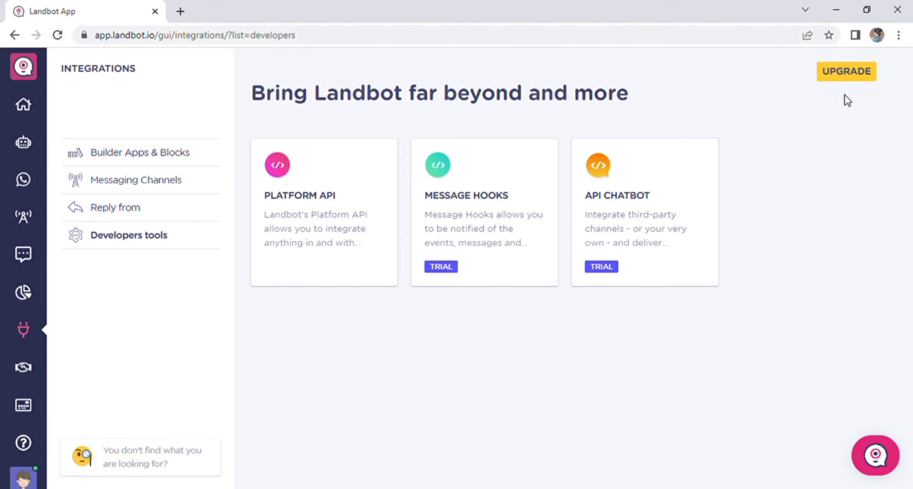
pyautogui.click(197, 151)
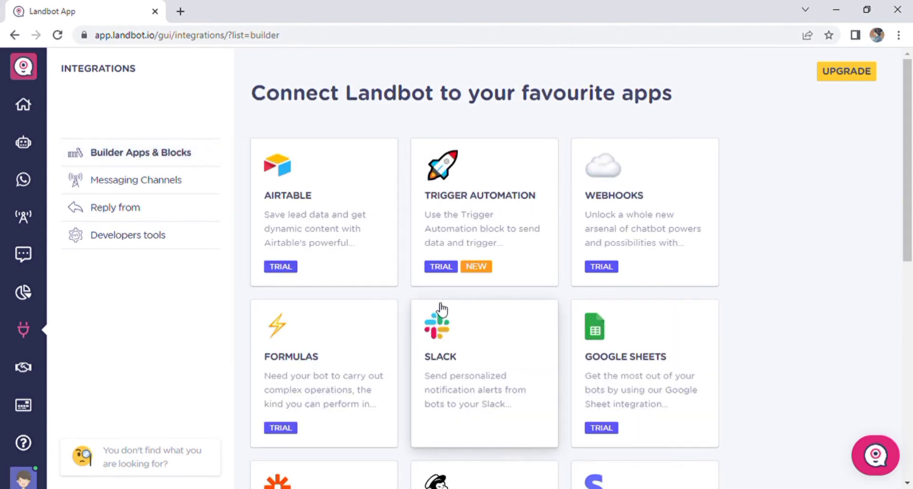
pyautogui.click(131, 211)
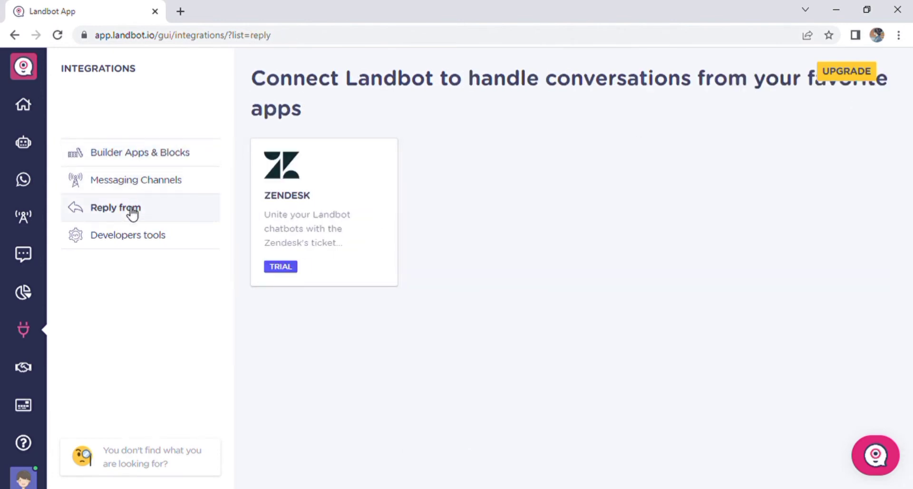
pyautogui.click(163, 191)
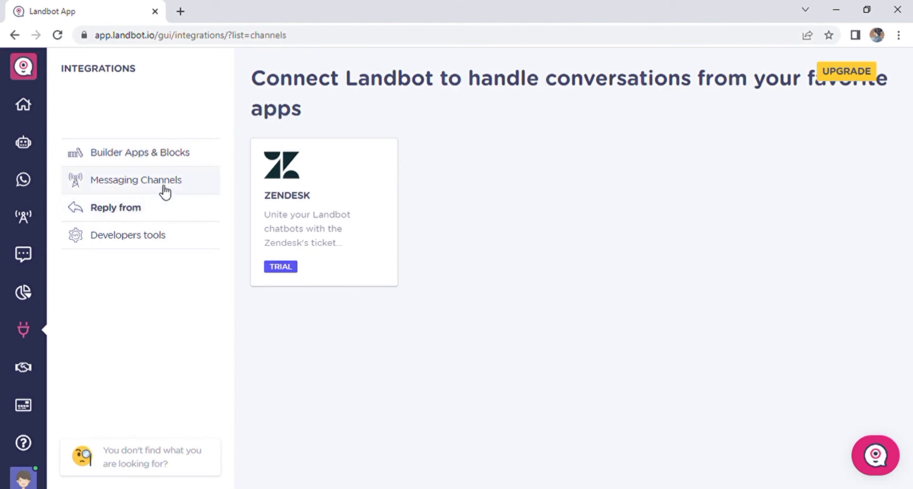
pyautogui.click(168, 250)
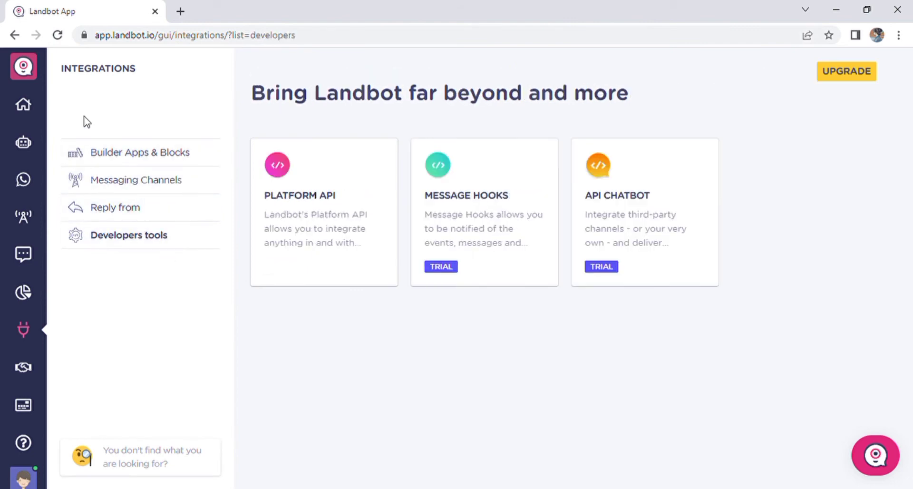
pyautogui.click(29, 340)
pyautogui.scroll(-8, 895, 256)
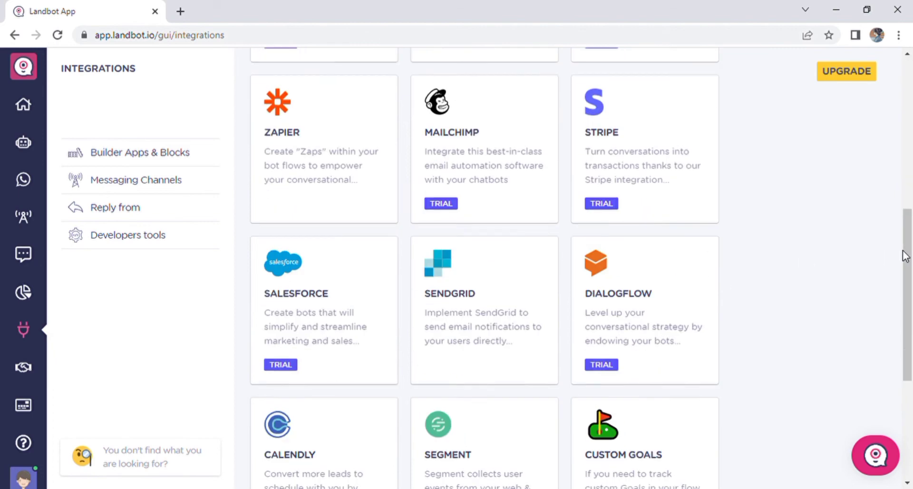
pyautogui.moveTo(907, 256); pyautogui.dragTo(910, 332)
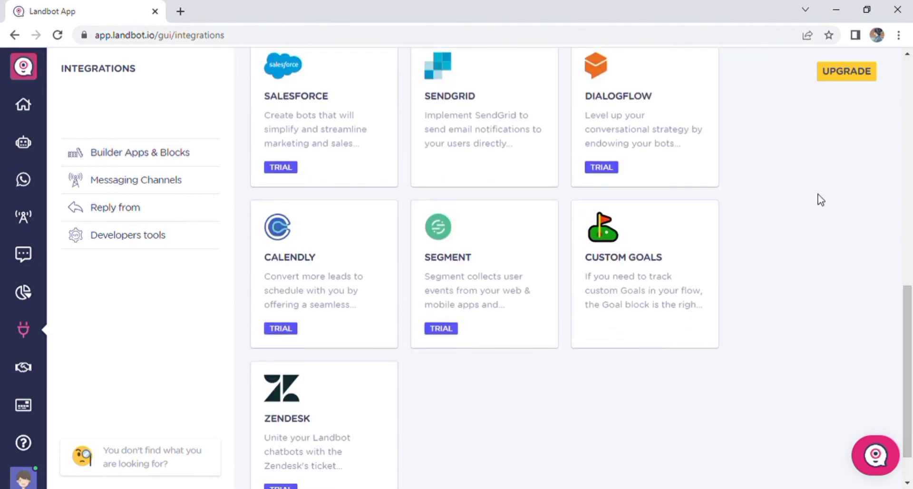
# - Review the Dialogflow integration details, then return to the full integrations catalog
pyautogui.click(603, 156)
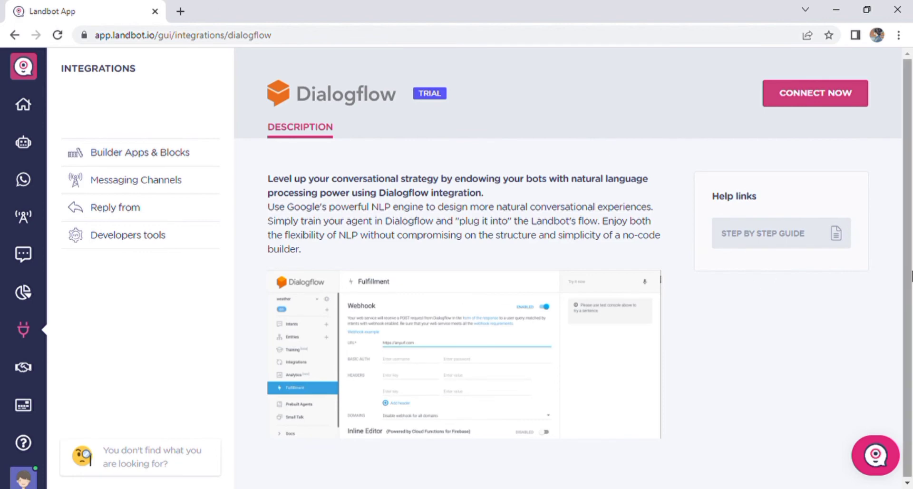
pyautogui.moveTo(911, 419); pyautogui.dragTo(911, 421)
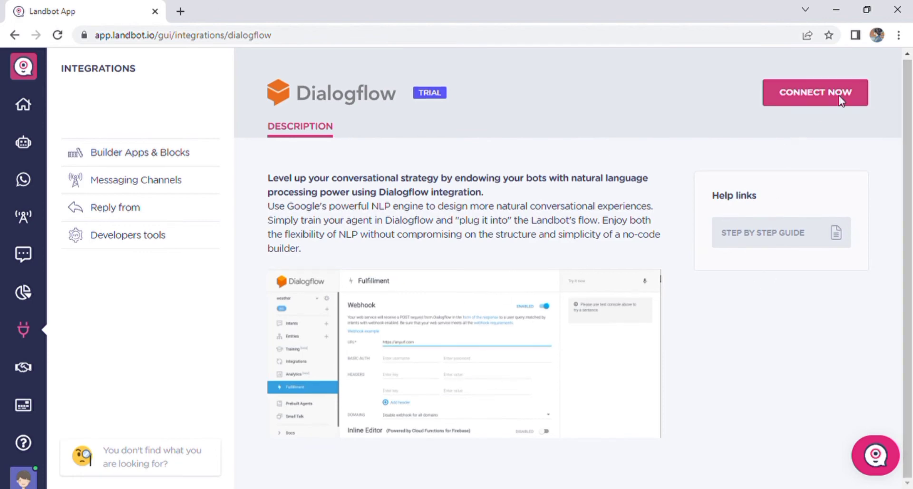
pyautogui.click(27, 336)
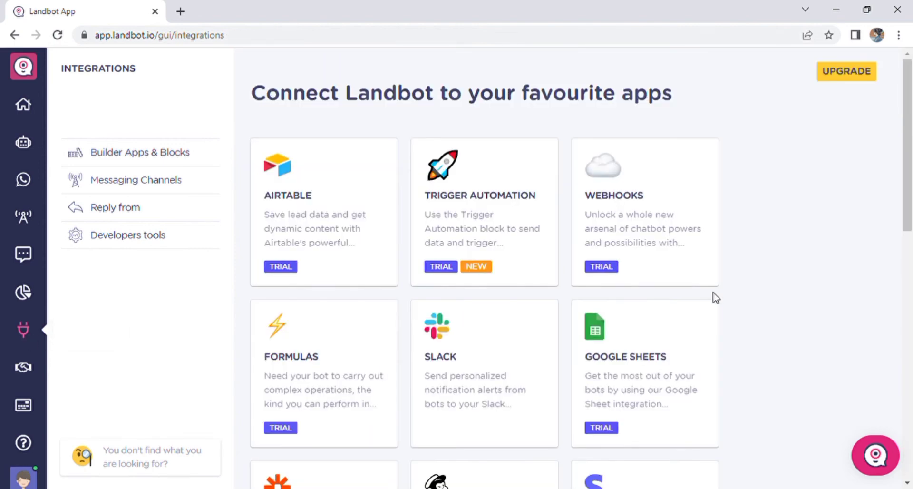
# - Reopen Dialogflow's details, then show the builder apps and blocks integrations
pyautogui.moveTo(908, 196); pyautogui.dragTo(911, 359)
pyautogui.click(681, 283)
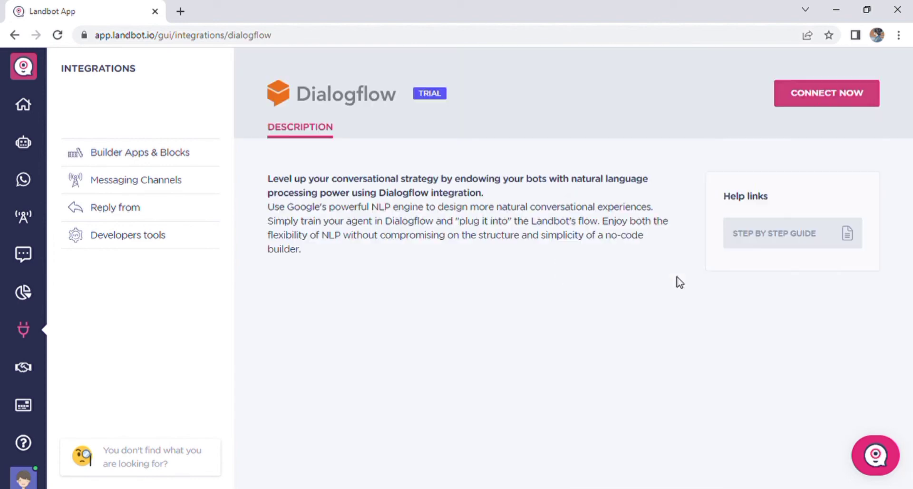
pyautogui.click(178, 153)
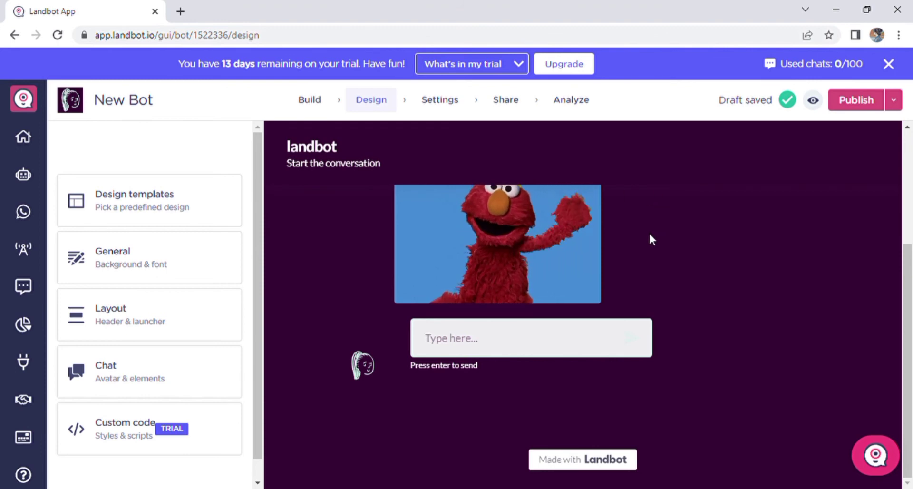
# - Switch to the New Bot's Build canvas, then bring up the Integrations catalog from the sidebar
pyautogui.click(327, 109)
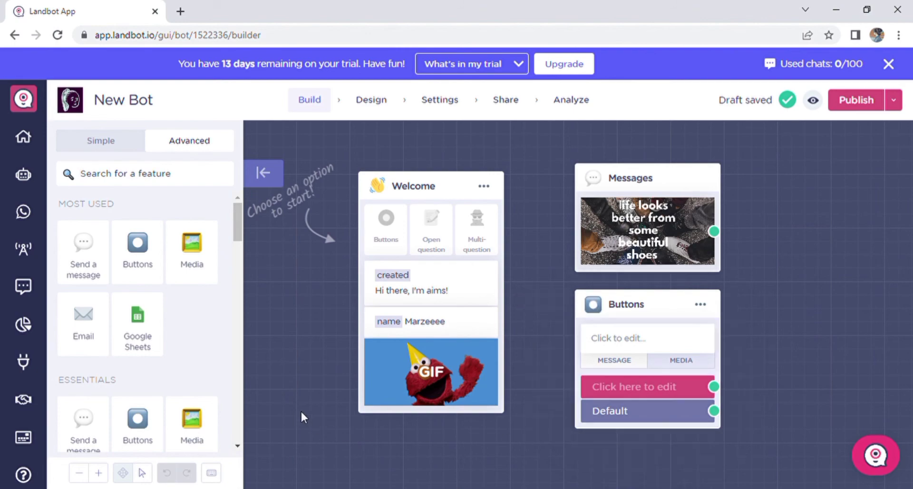
pyautogui.click(25, 365)
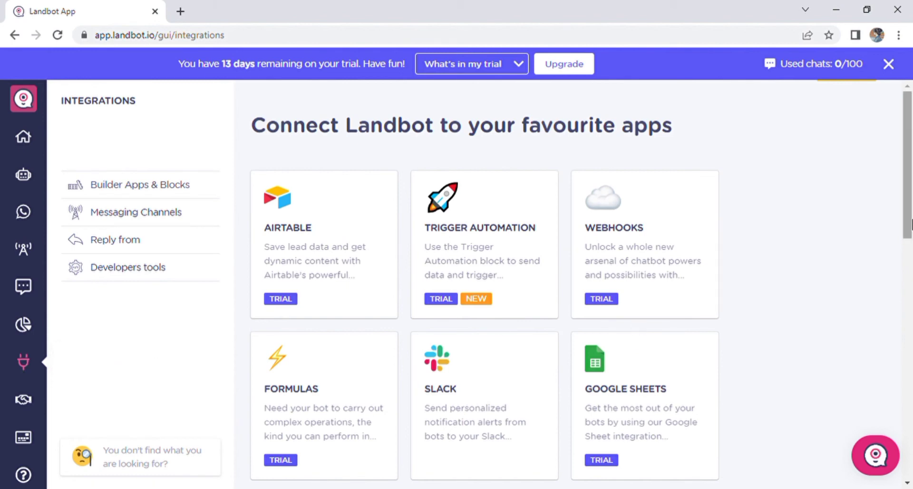
# - Scroll down the integrations grid and open the Segment integration card
pyautogui.scroll(-5, 911, 328)
pyautogui.moveTo(911, 328); pyautogui.dragTo(911, 423)
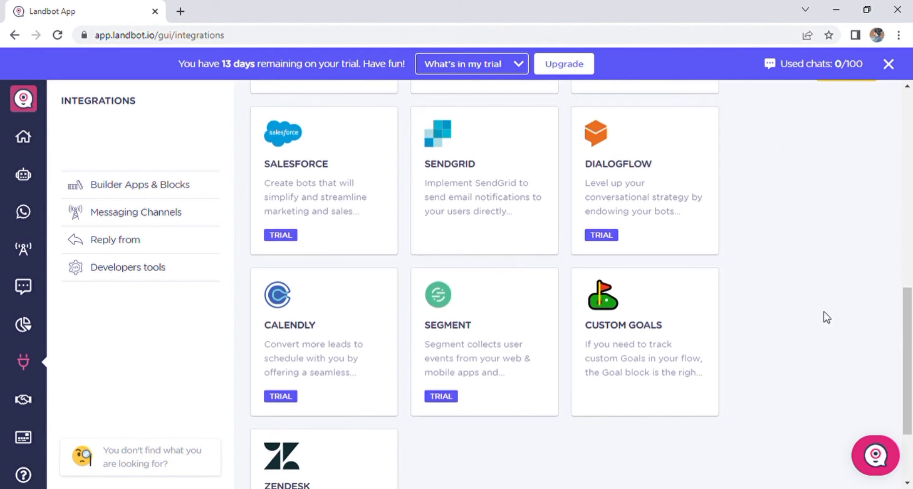
pyautogui.moveTo(911, 402)
pyautogui.mouseDown()
pyautogui.moveTo(910, 171)
pyautogui.moveTo(911, 397)
pyautogui.mouseUp()
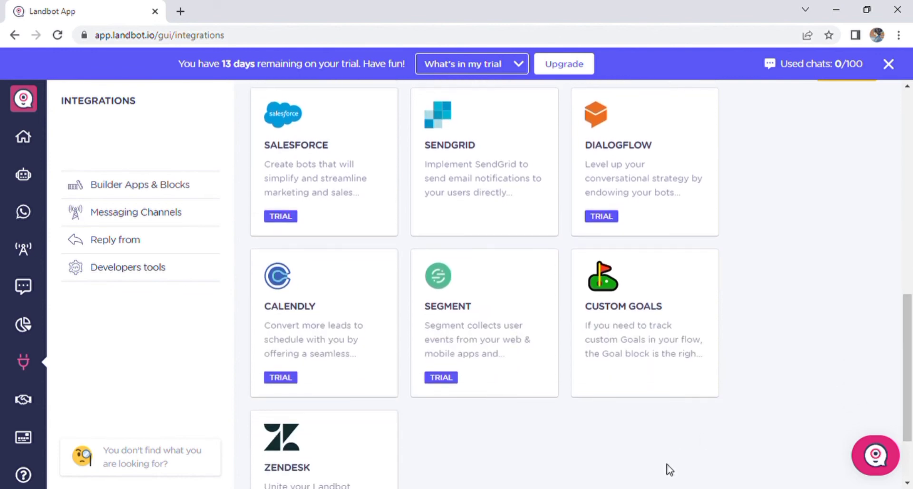
pyautogui.click(502, 335)
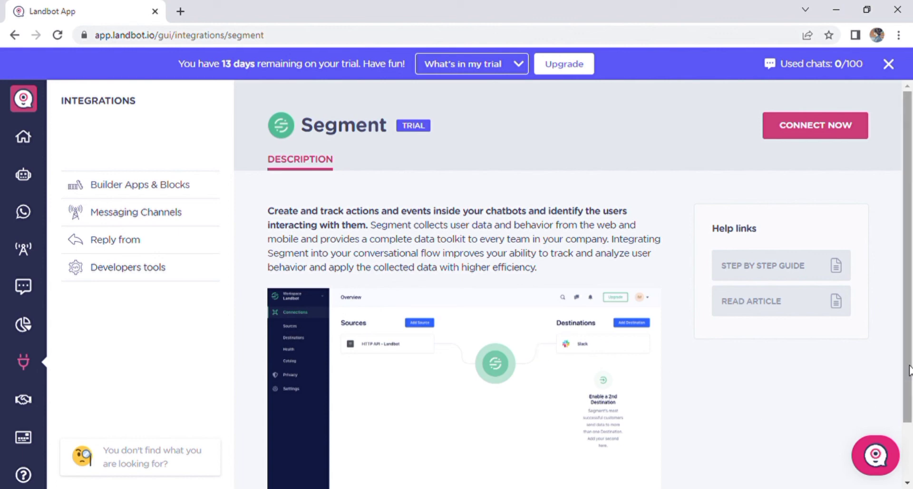
# - Scroll the Segment page down to the step-by-step guide and help article links
pyautogui.moveTo(911, 418); pyautogui.dragTo(911, 474)
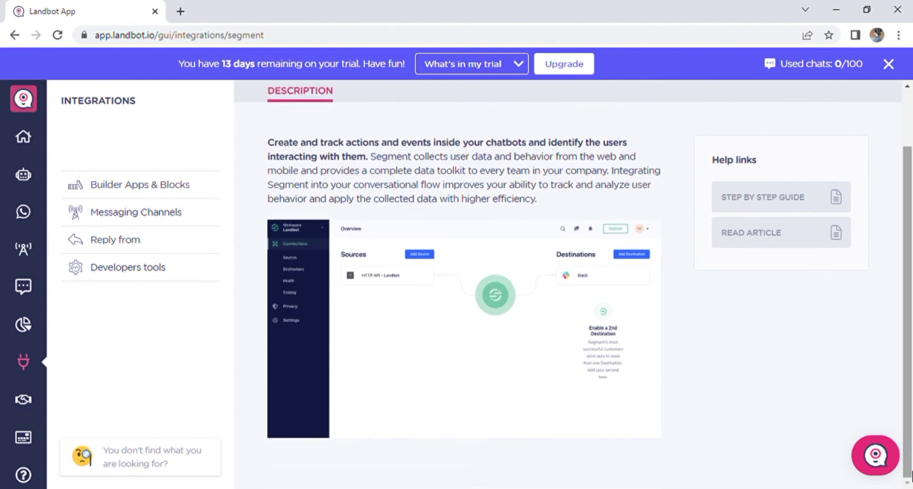